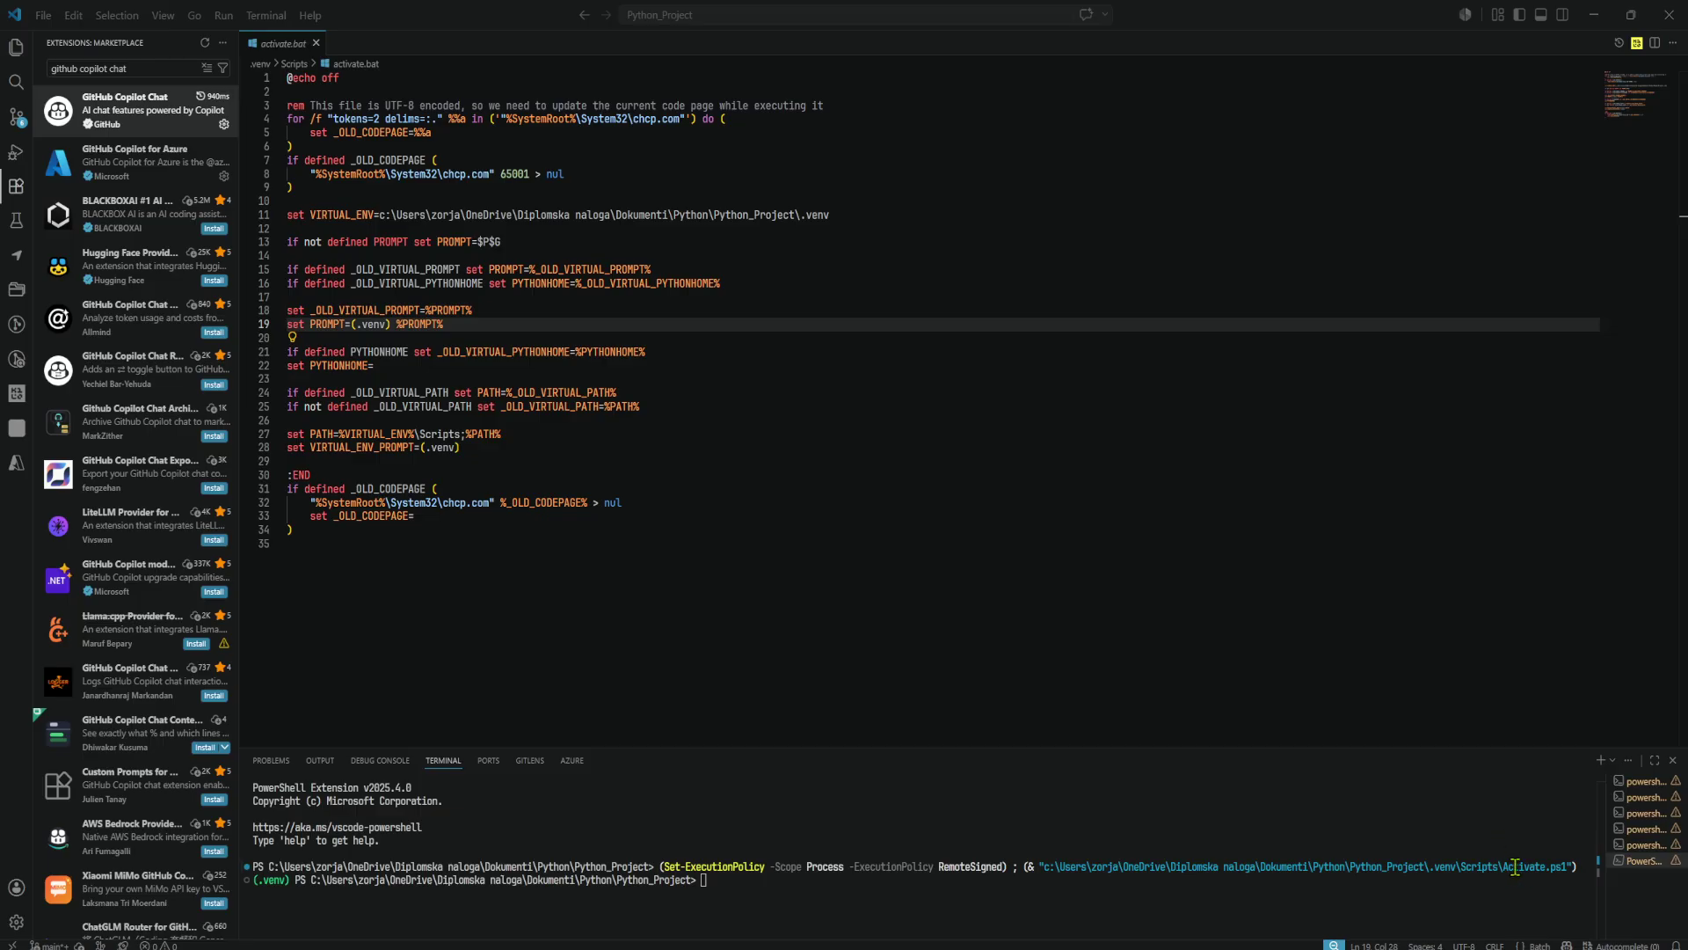
- Show the Copilot chat view, look over its new-chat options and activate the prompt field
{"action": "mouse_move", "coordinate": [1567, 945]}
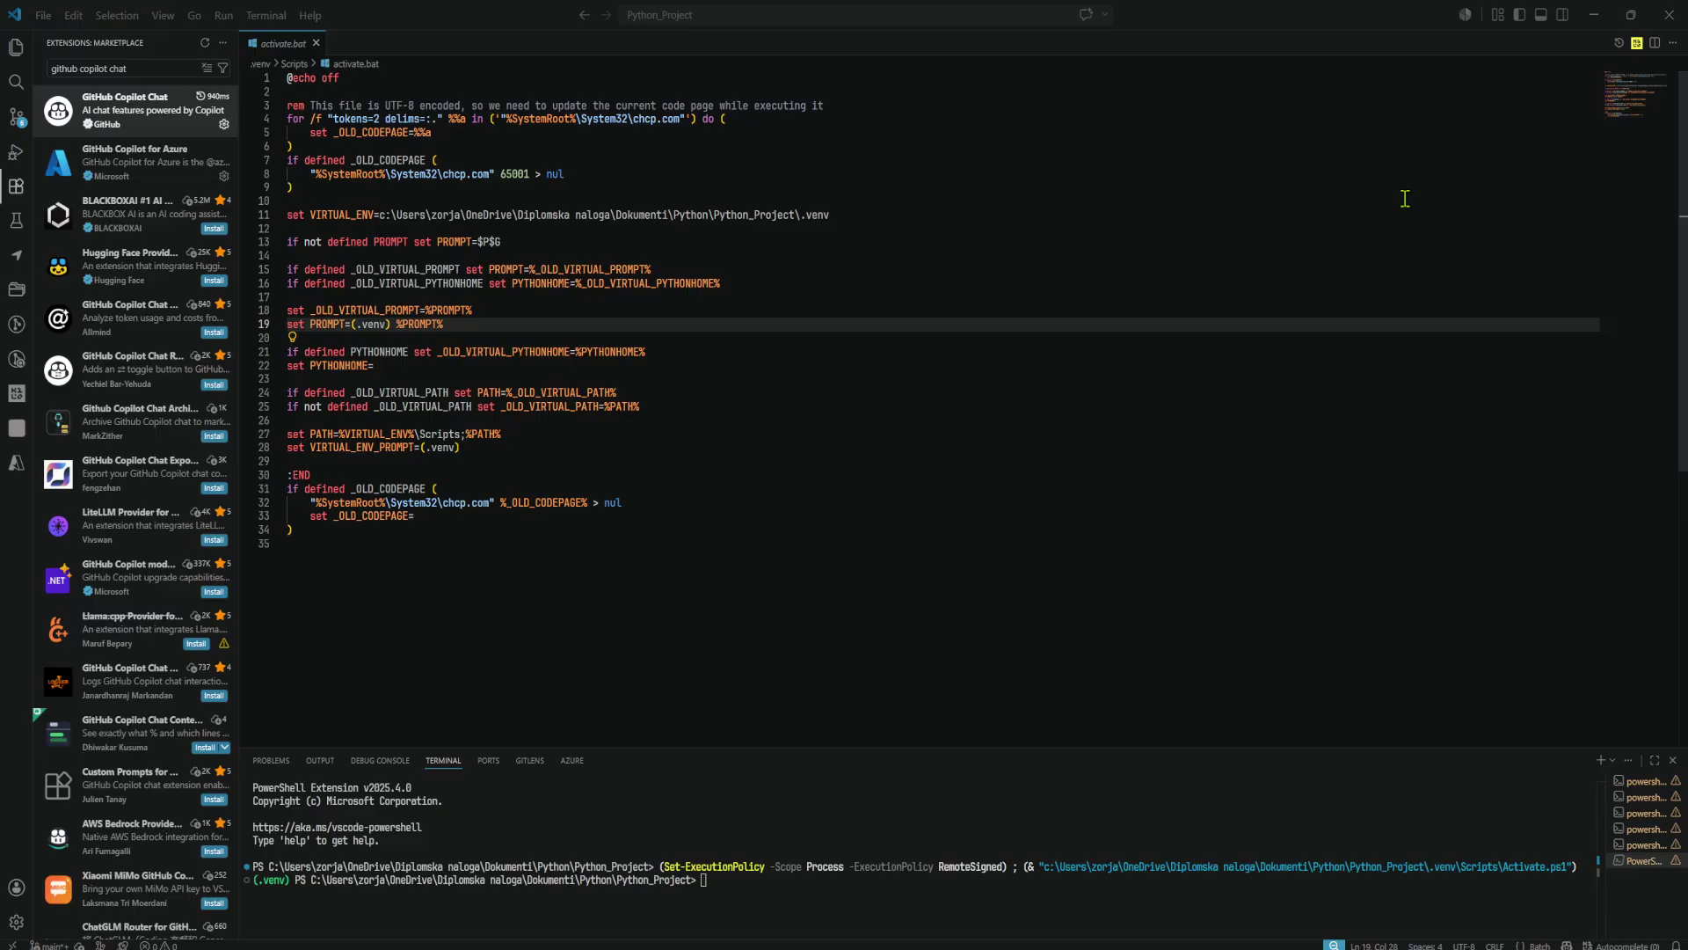
{"action": "left_click", "coordinate": [1564, 17]}
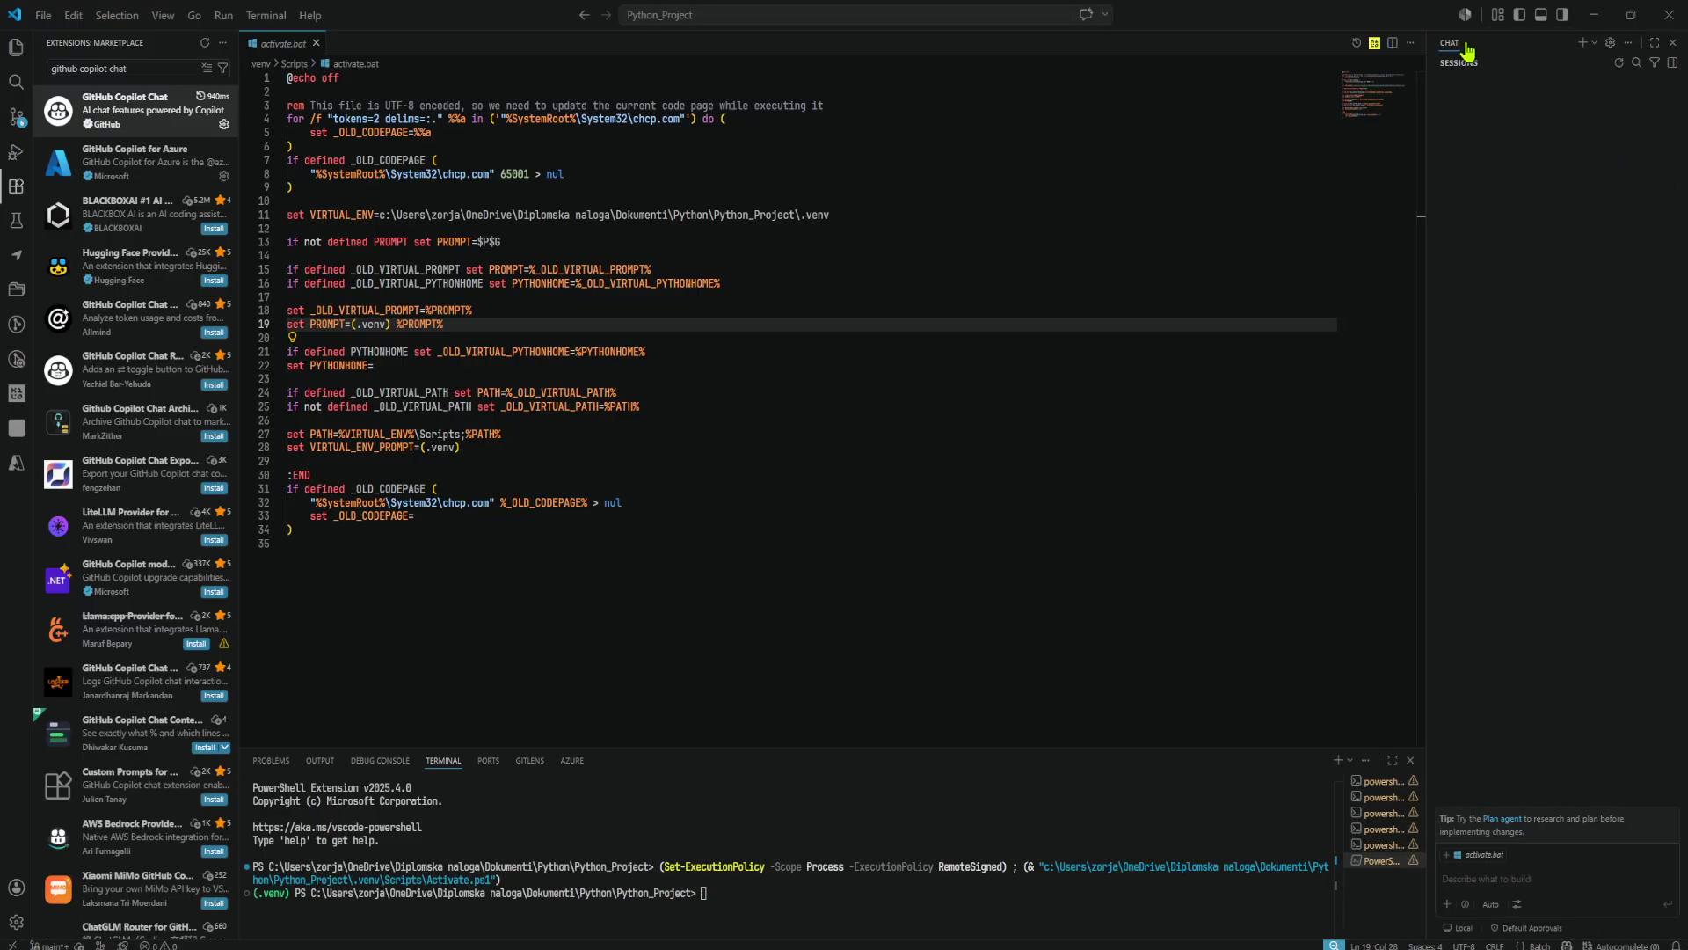
{"action": "left_click", "coordinate": [1594, 42]}
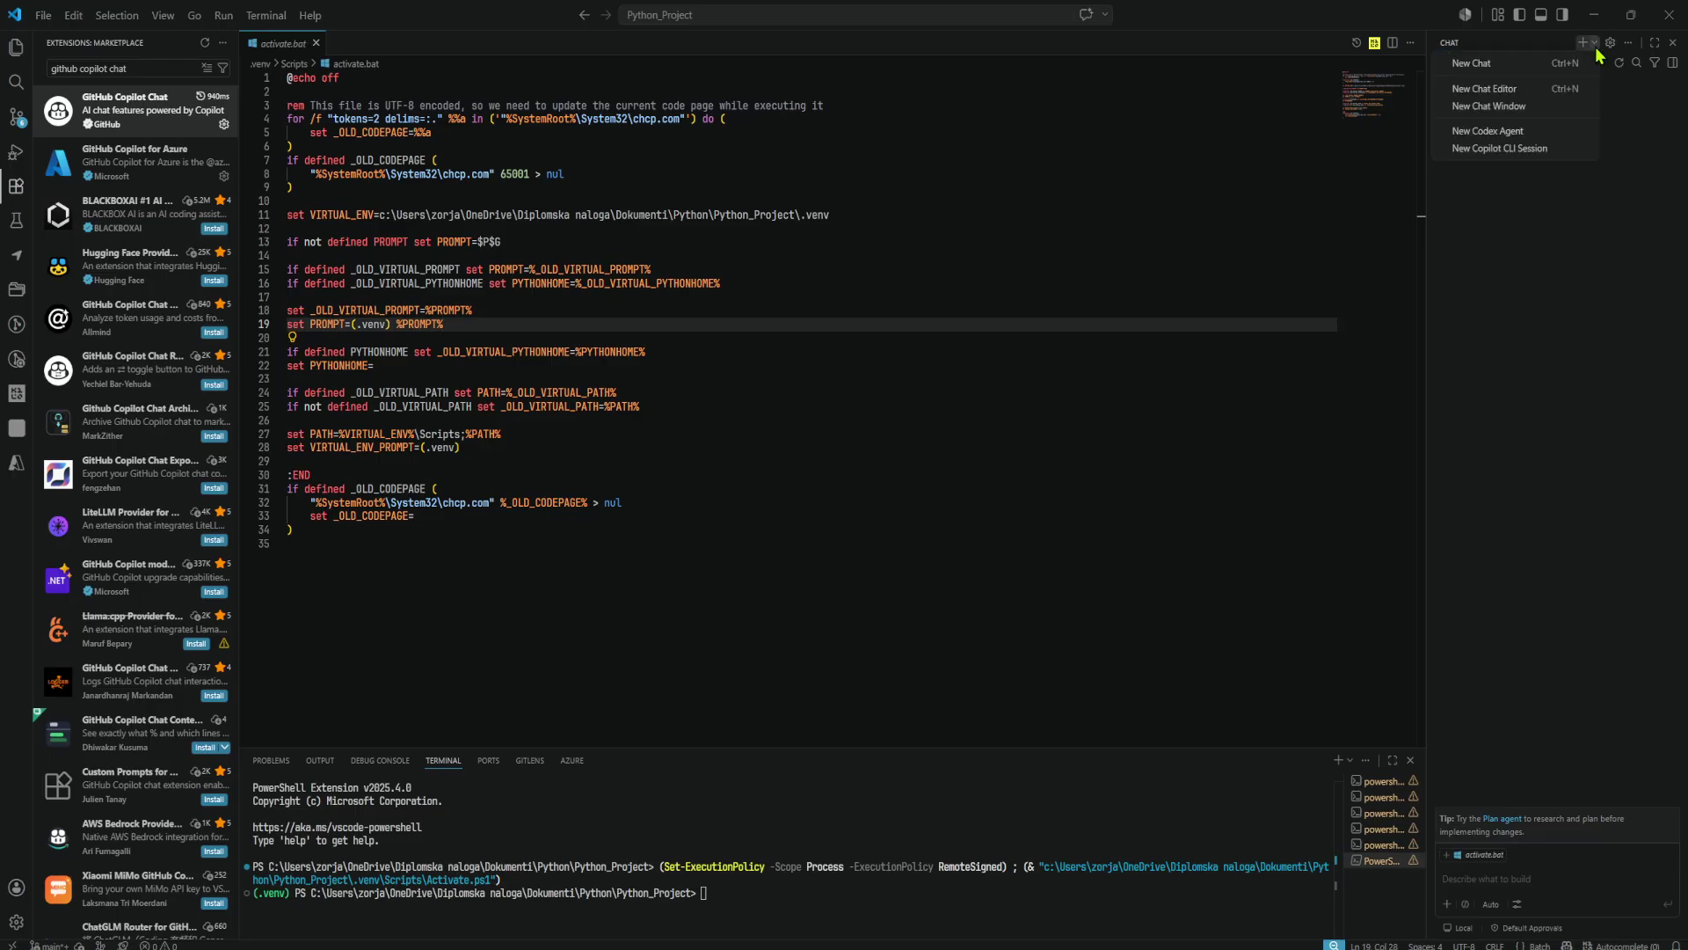
{"action": "left_click", "coordinate": [1589, 305]}
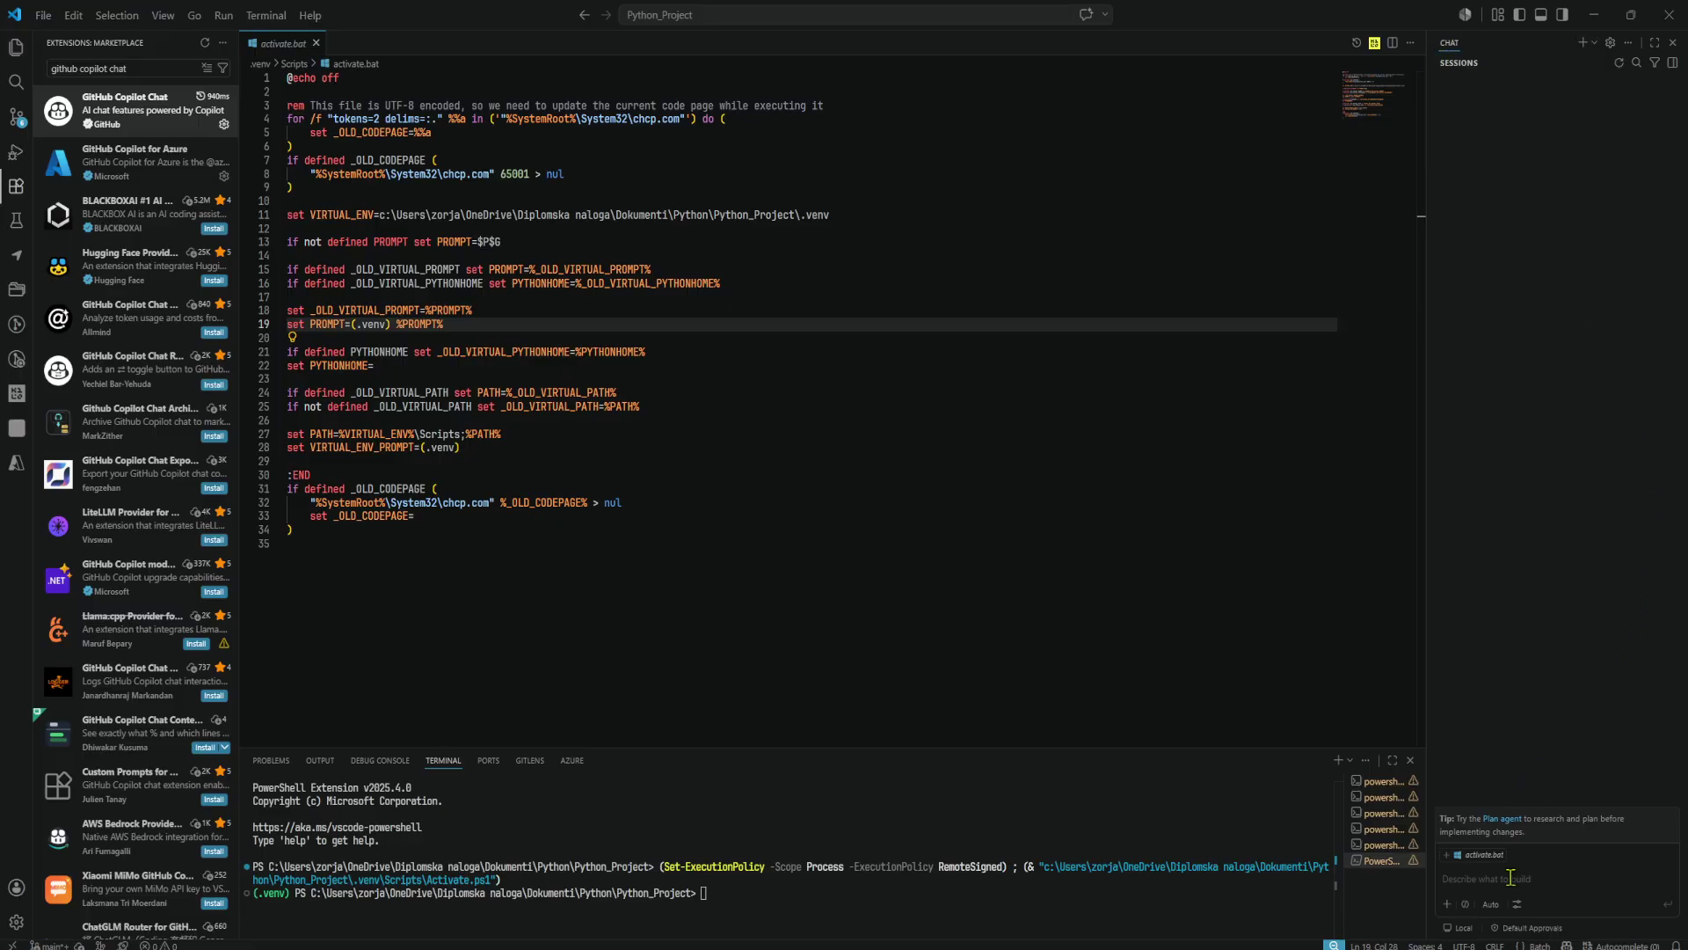
{"action": "left_click", "coordinate": [1645, 869]}
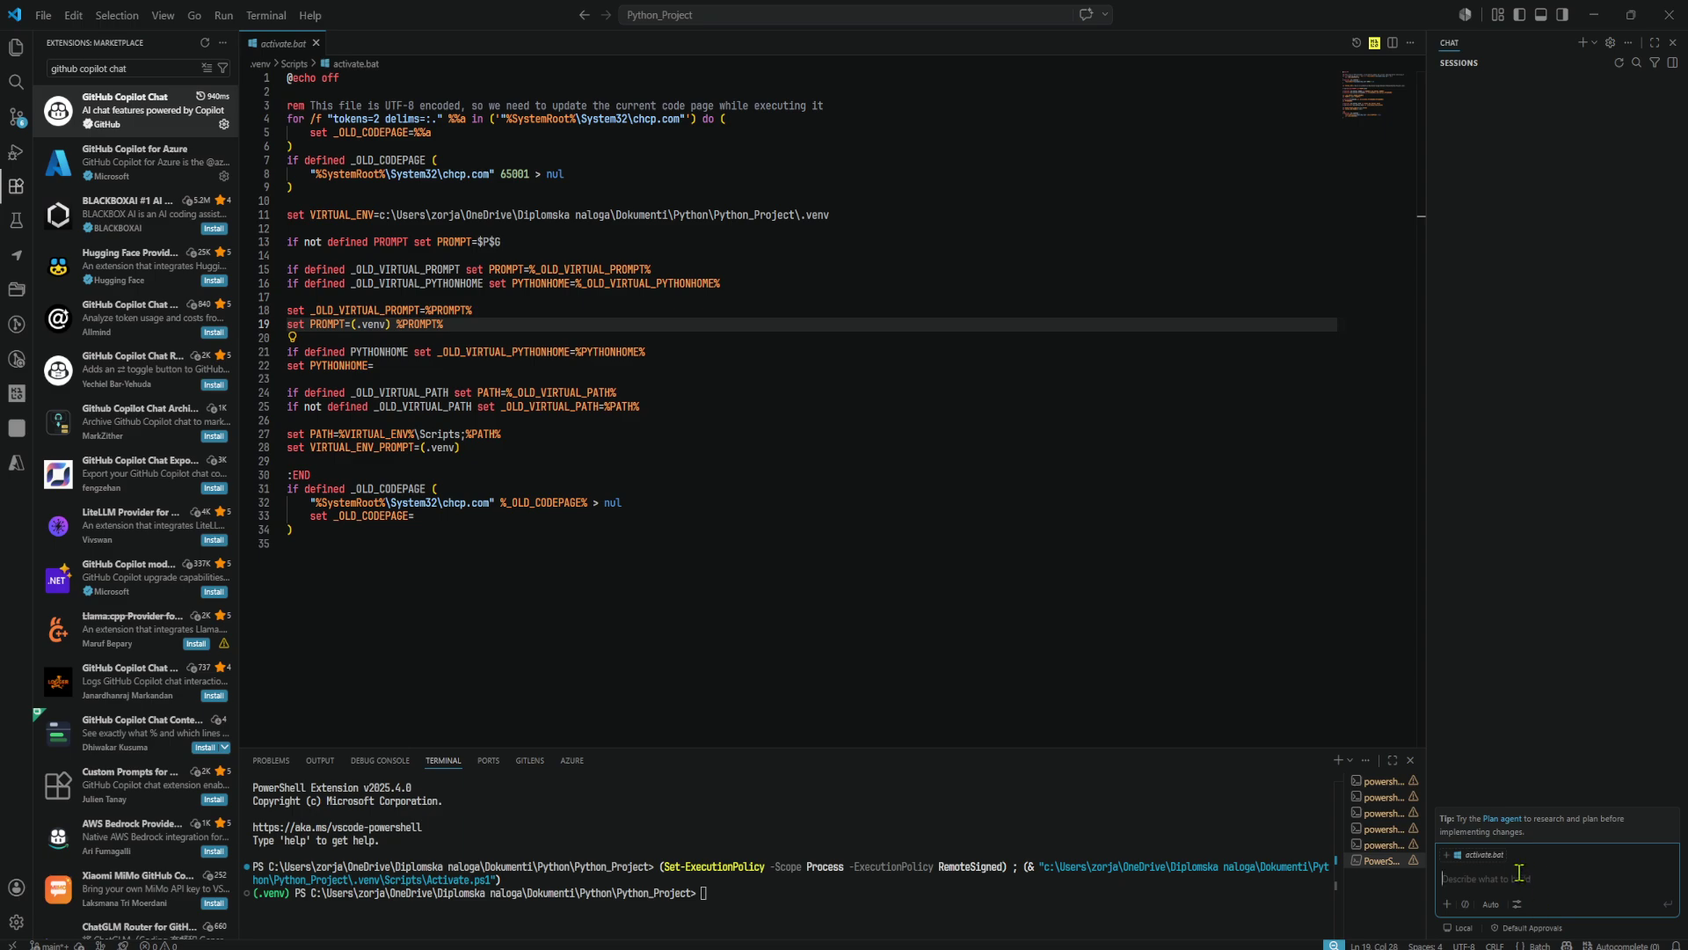
- Look through the chat's tool configuration and its selectable language models, including the Other Models group
{"action": "left_click", "coordinate": [1517, 905]}
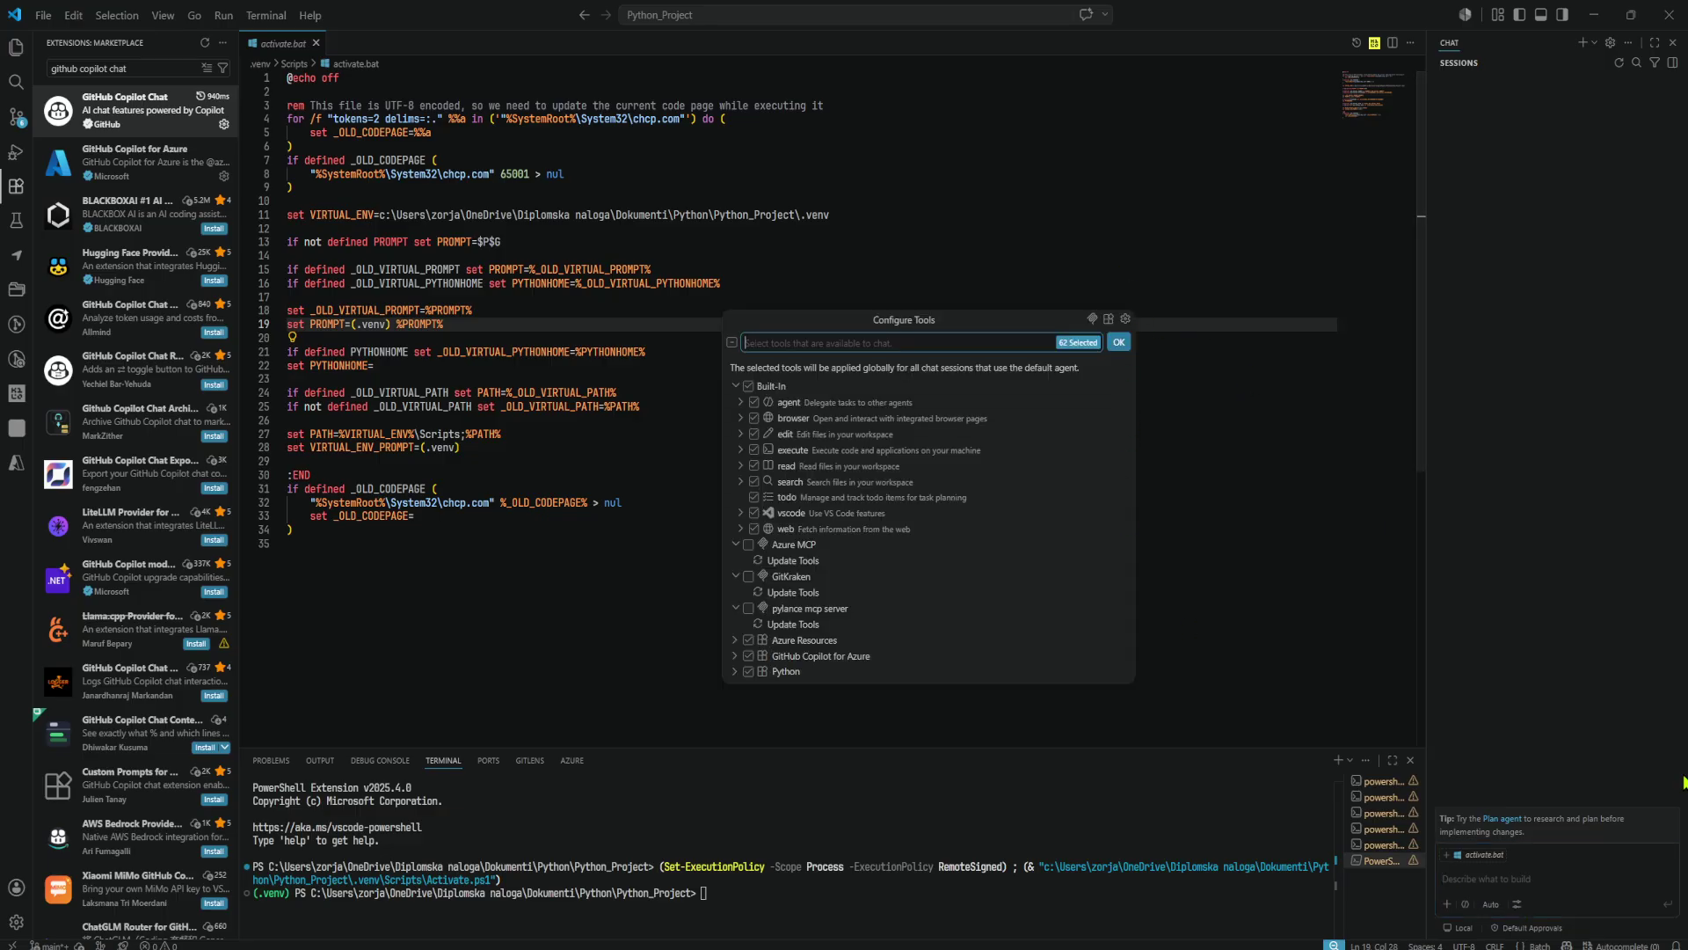
{"action": "key", "text": "Escape"}
{"action": "left_click", "coordinate": [1490, 906]}
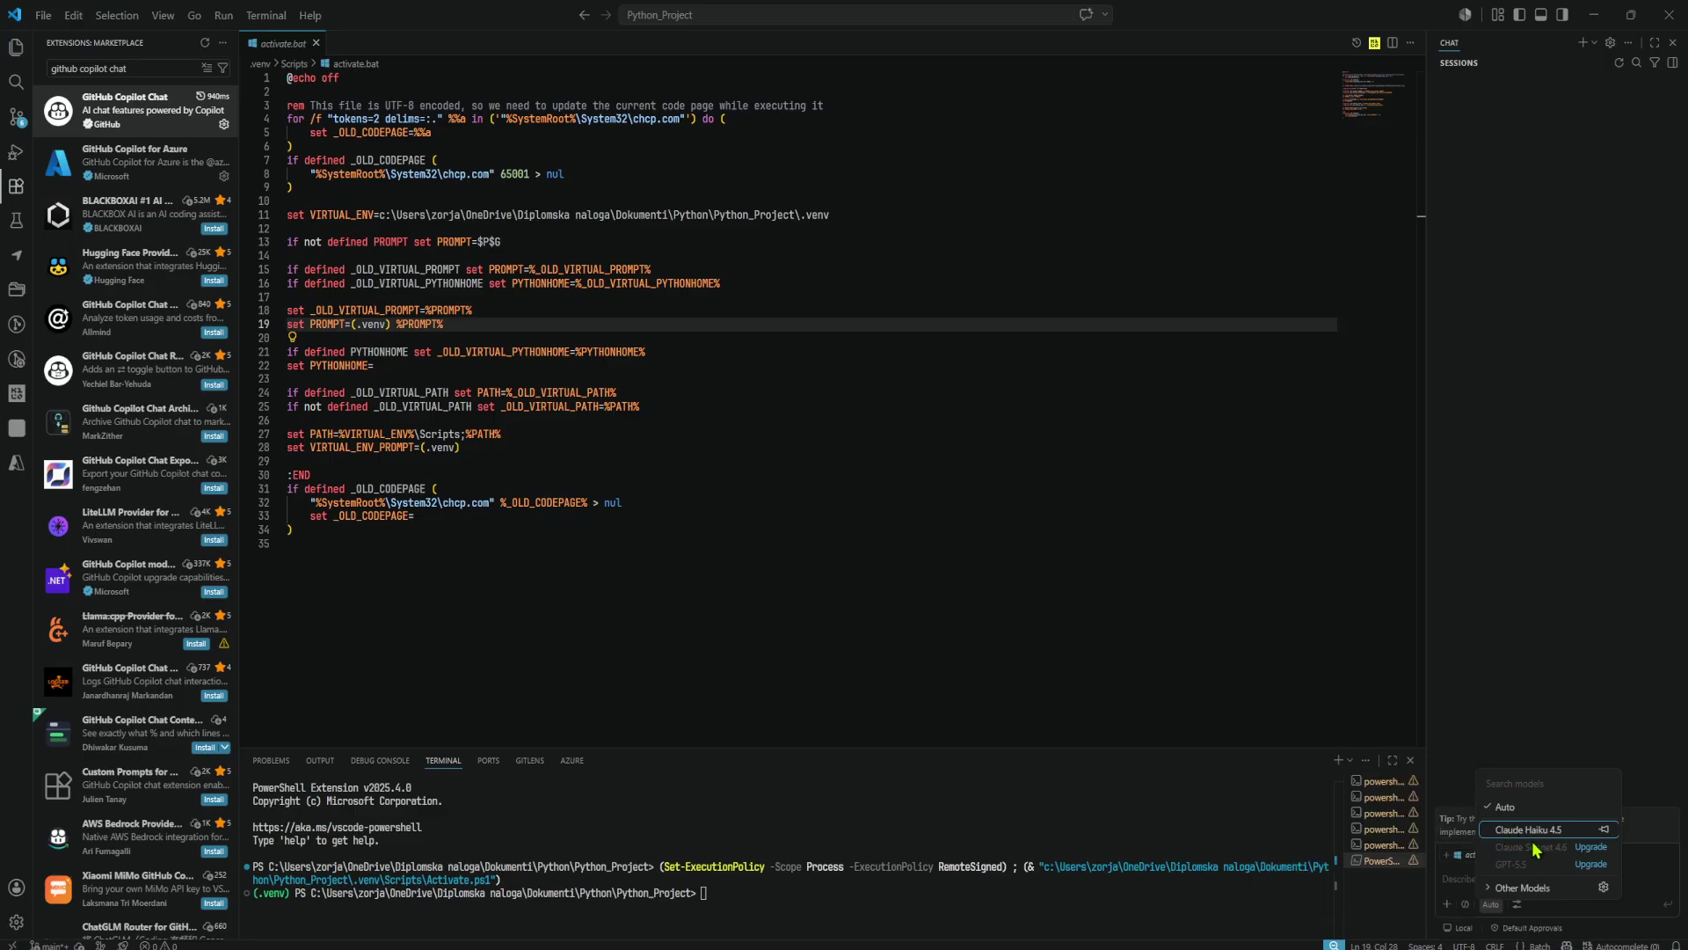
{"action": "left_click", "coordinate": [1556, 887]}
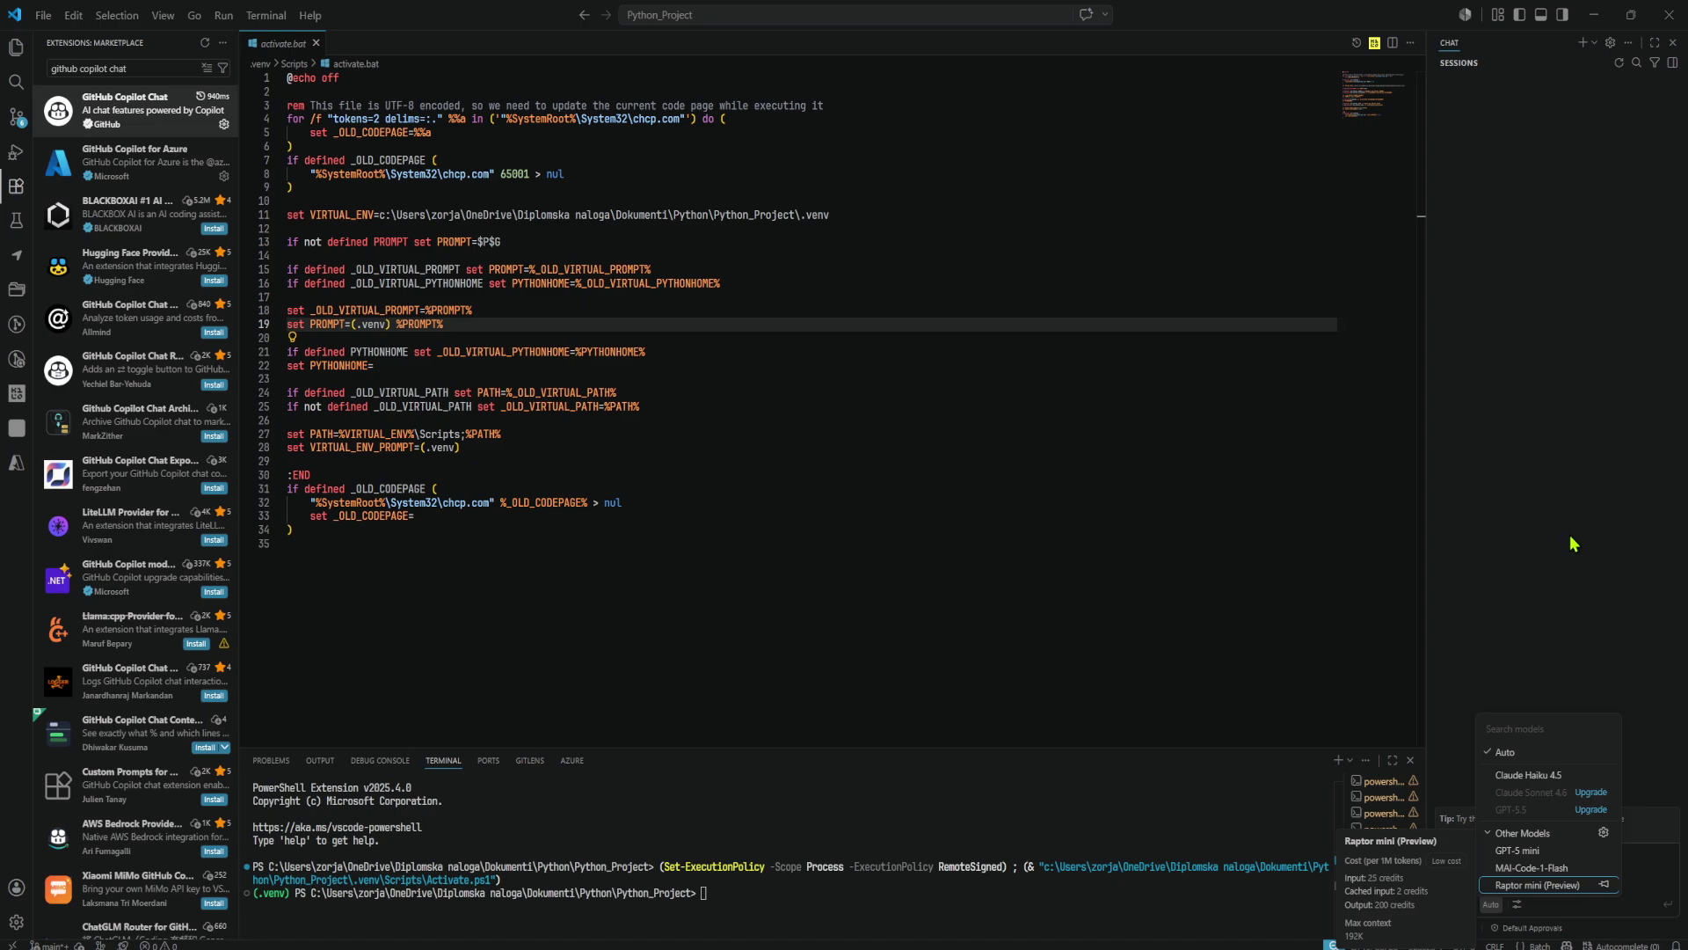
{"action": "left_click", "coordinate": [1574, 543]}
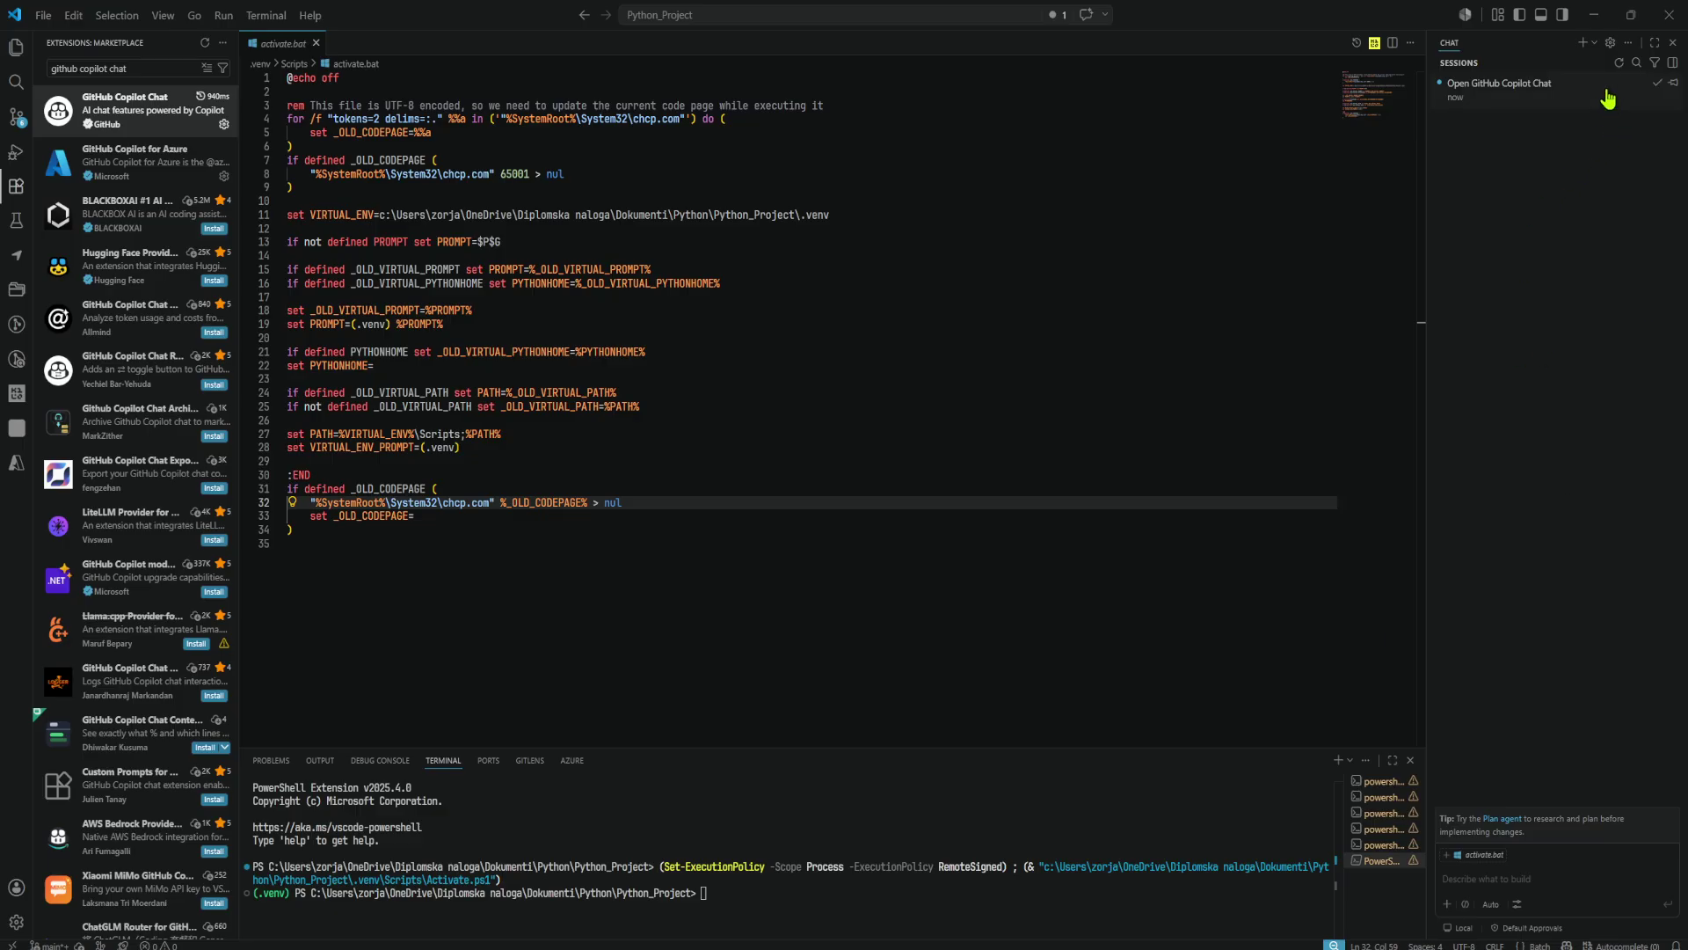
- Start a new Copilot CLI session and accept the key binding for multi-line terminal input
{"action": "left_click", "coordinate": [1595, 44]}
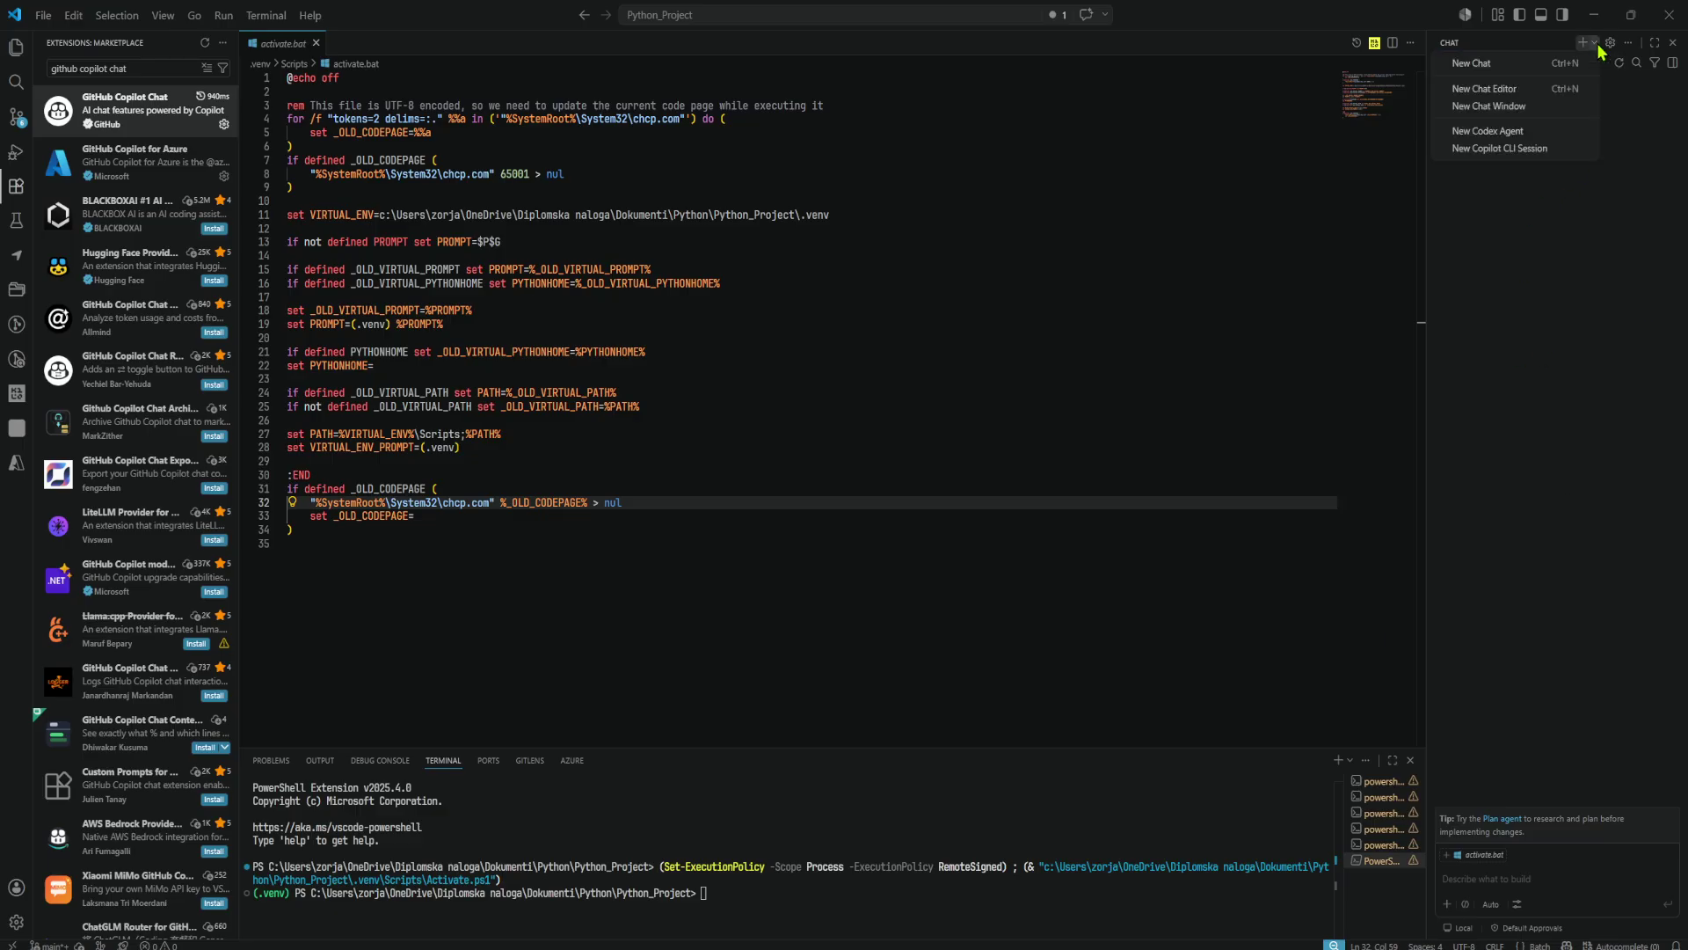
{"action": "left_click", "coordinate": [1537, 150]}
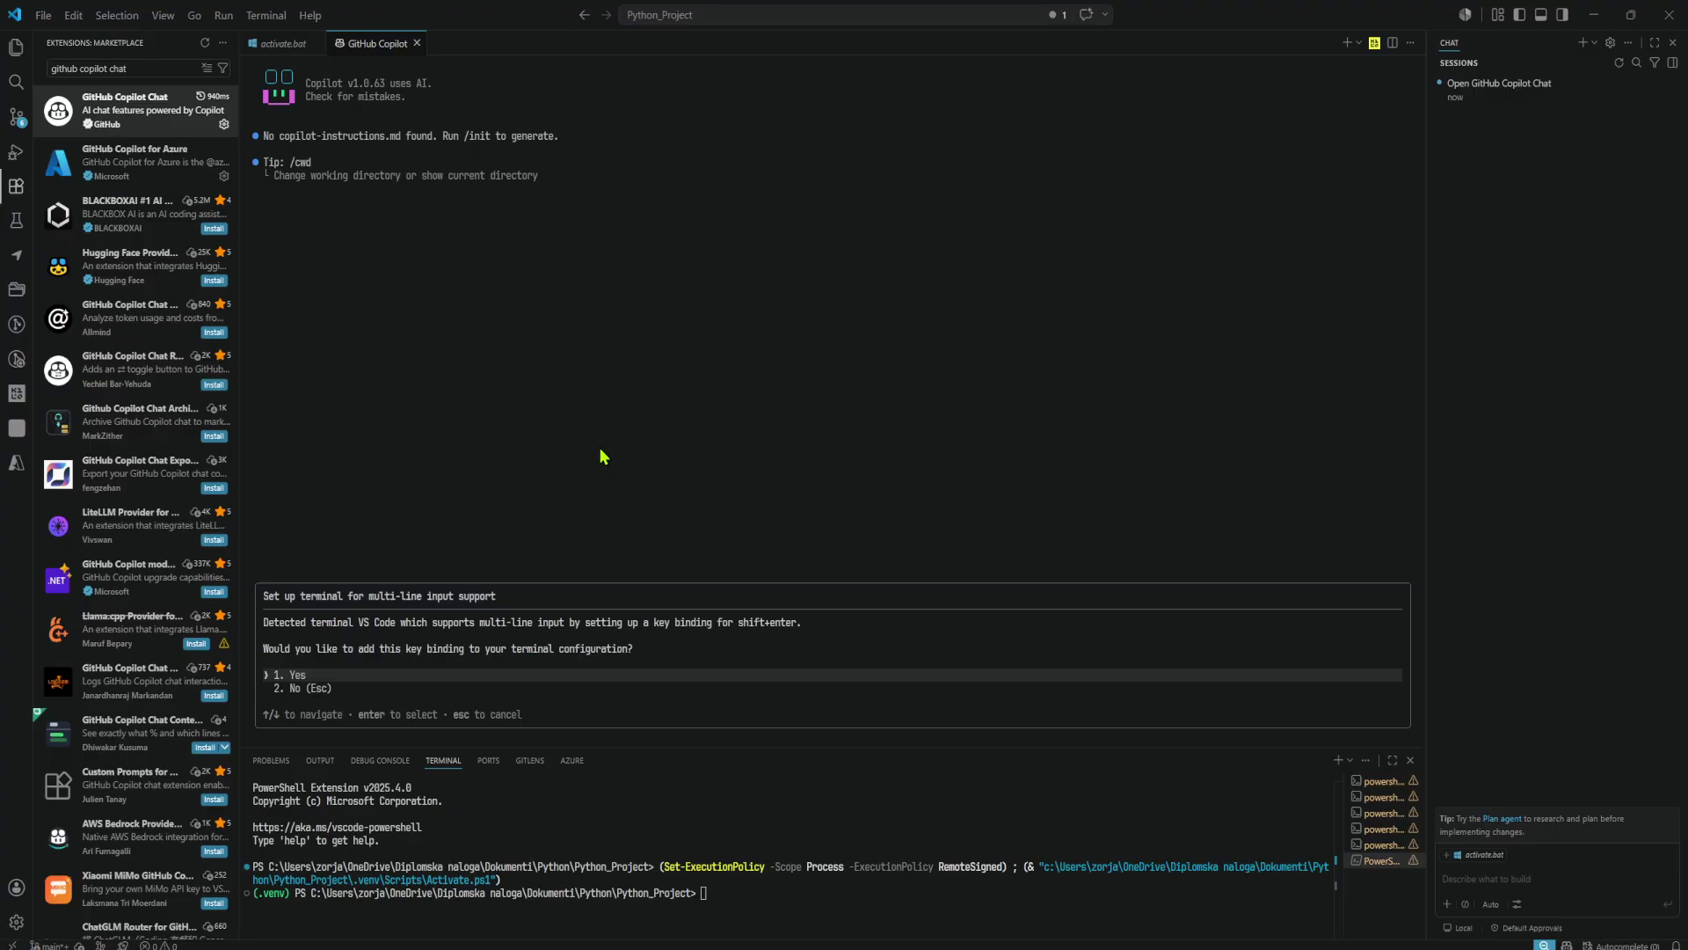
{"action": "key", "text": "Down"}
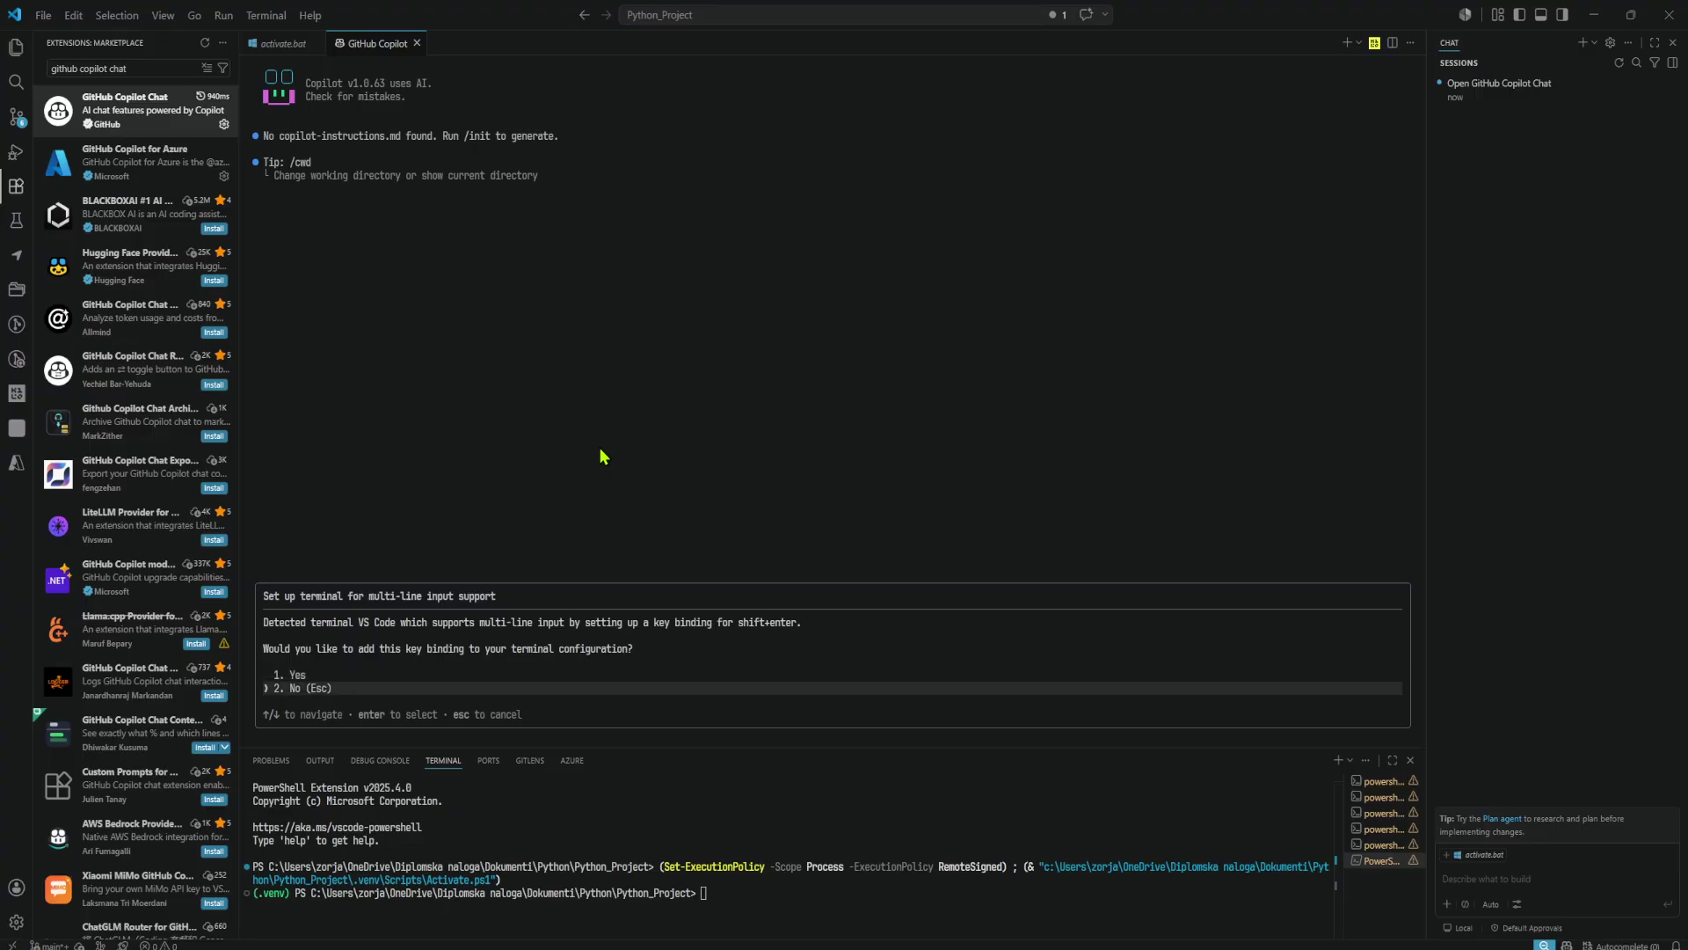
{"action": "key", "text": "Up"}
{"action": "key", "text": "Return"}
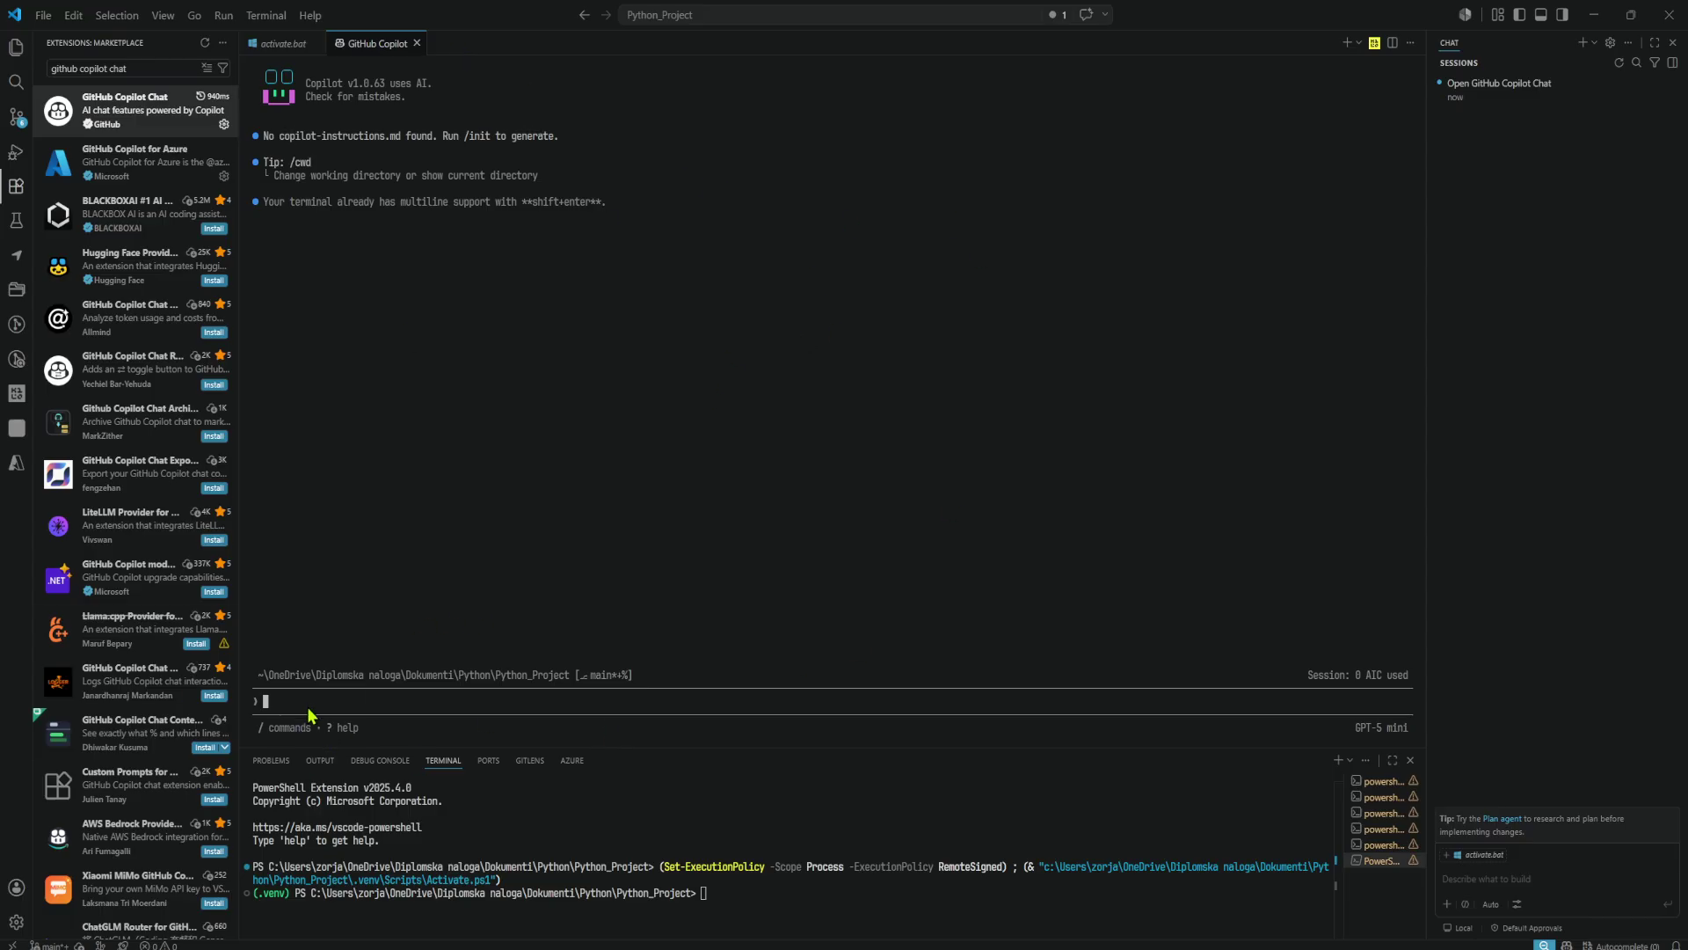
{"action": "type", "text": "dcvbnmvbn"}
{"action": "key", "text": "BackSpace"}
{"action": "key", "text": "BackSpace"}
{"action": "key", "text": "BackSpace"}
{"action": "key", "text": "BackSpace"}
{"action": "key", "text": "BackSpace"}
{"action": "key", "text": "BackSpace"}
{"action": "key", "text": "BackSpace"}
{"action": "key", "text": "BackSpace"}
{"action": "key", "text": "BackSpace"}
{"action": "type", "text": "how to open github copilot chat in visual studio"}
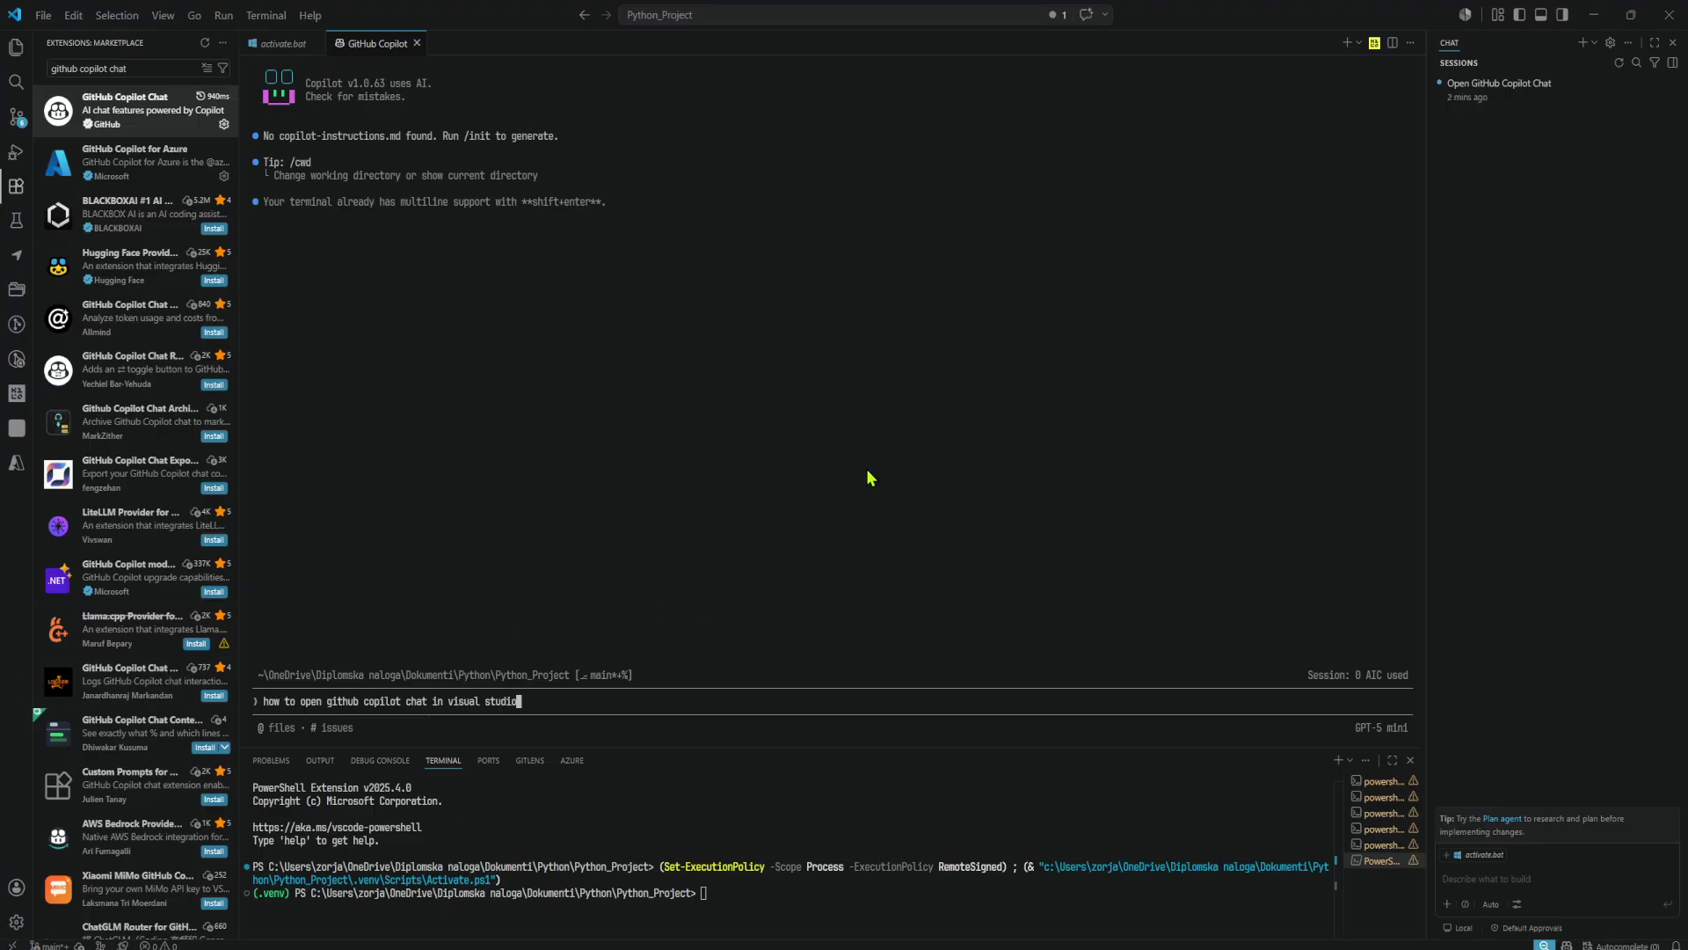
{"action": "key", "text": "Return"}
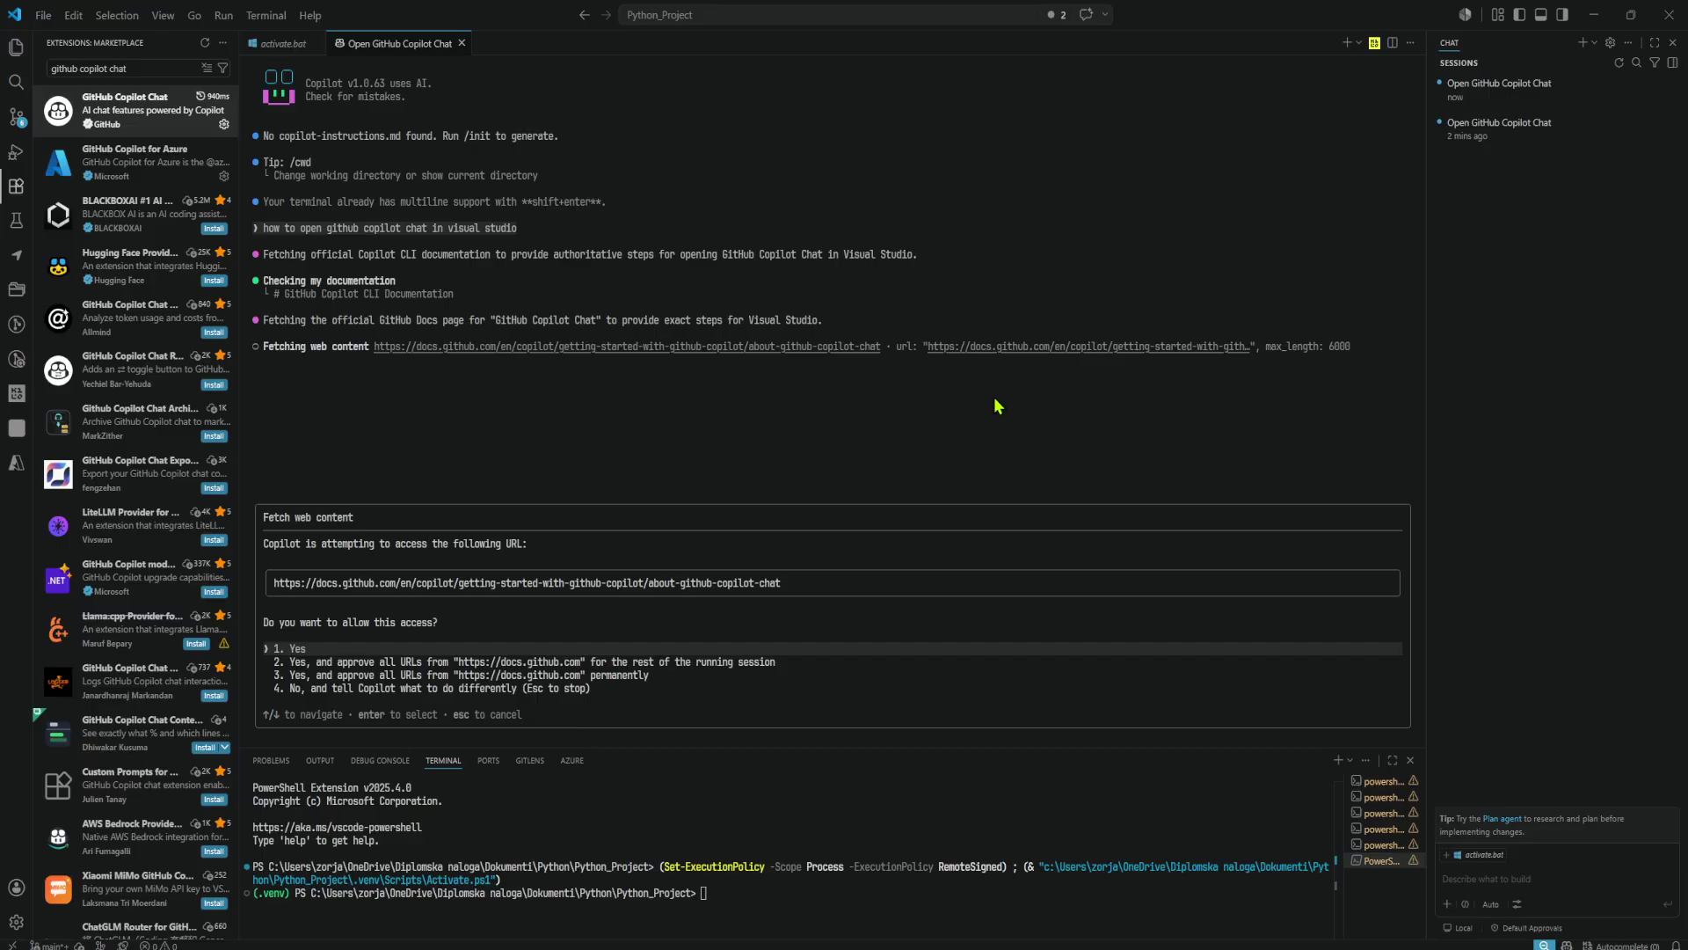
{"action": "key", "text": "Return"}
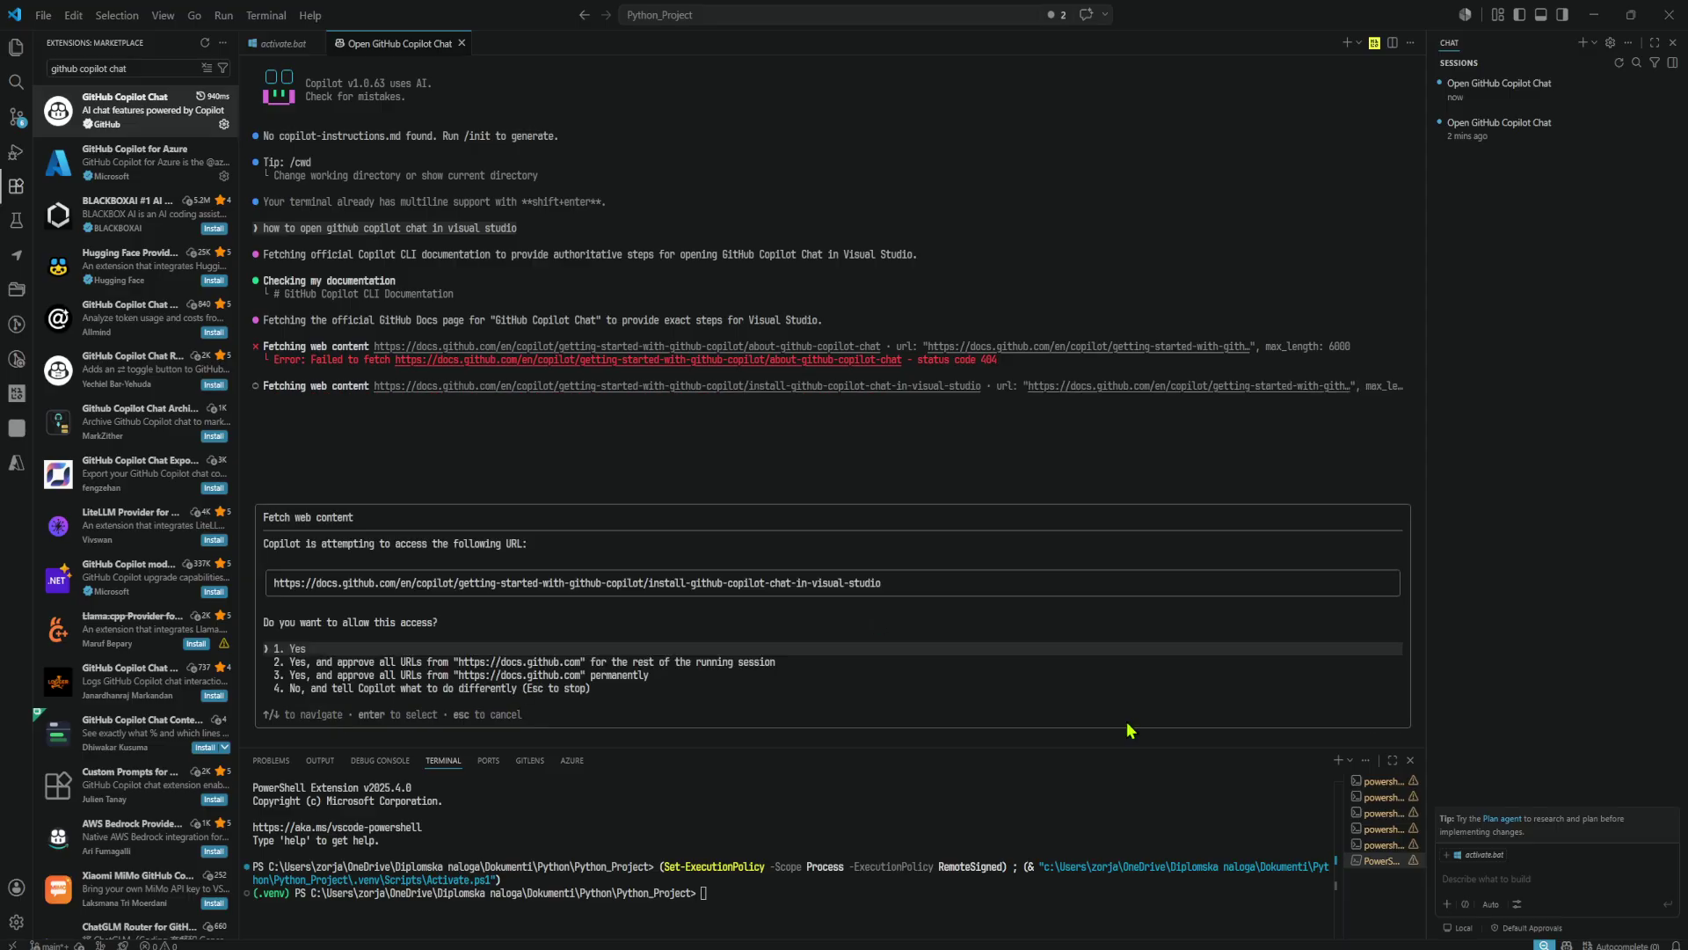
{"action": "key", "text": "Down"}
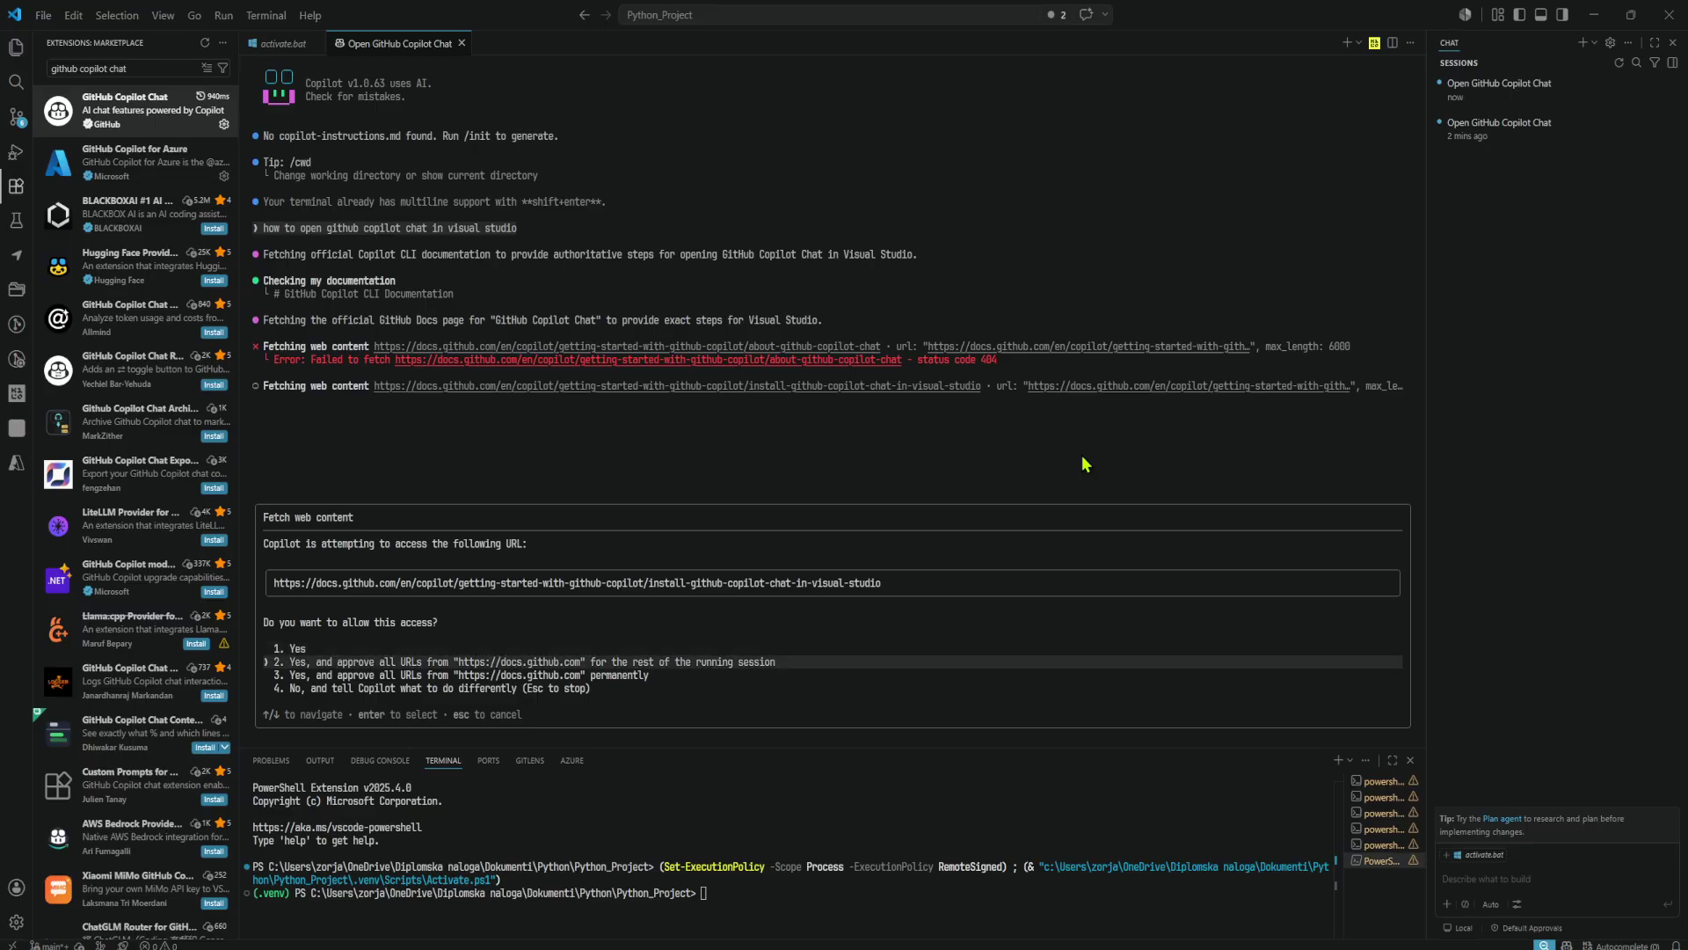
{"action": "key", "text": "Return"}
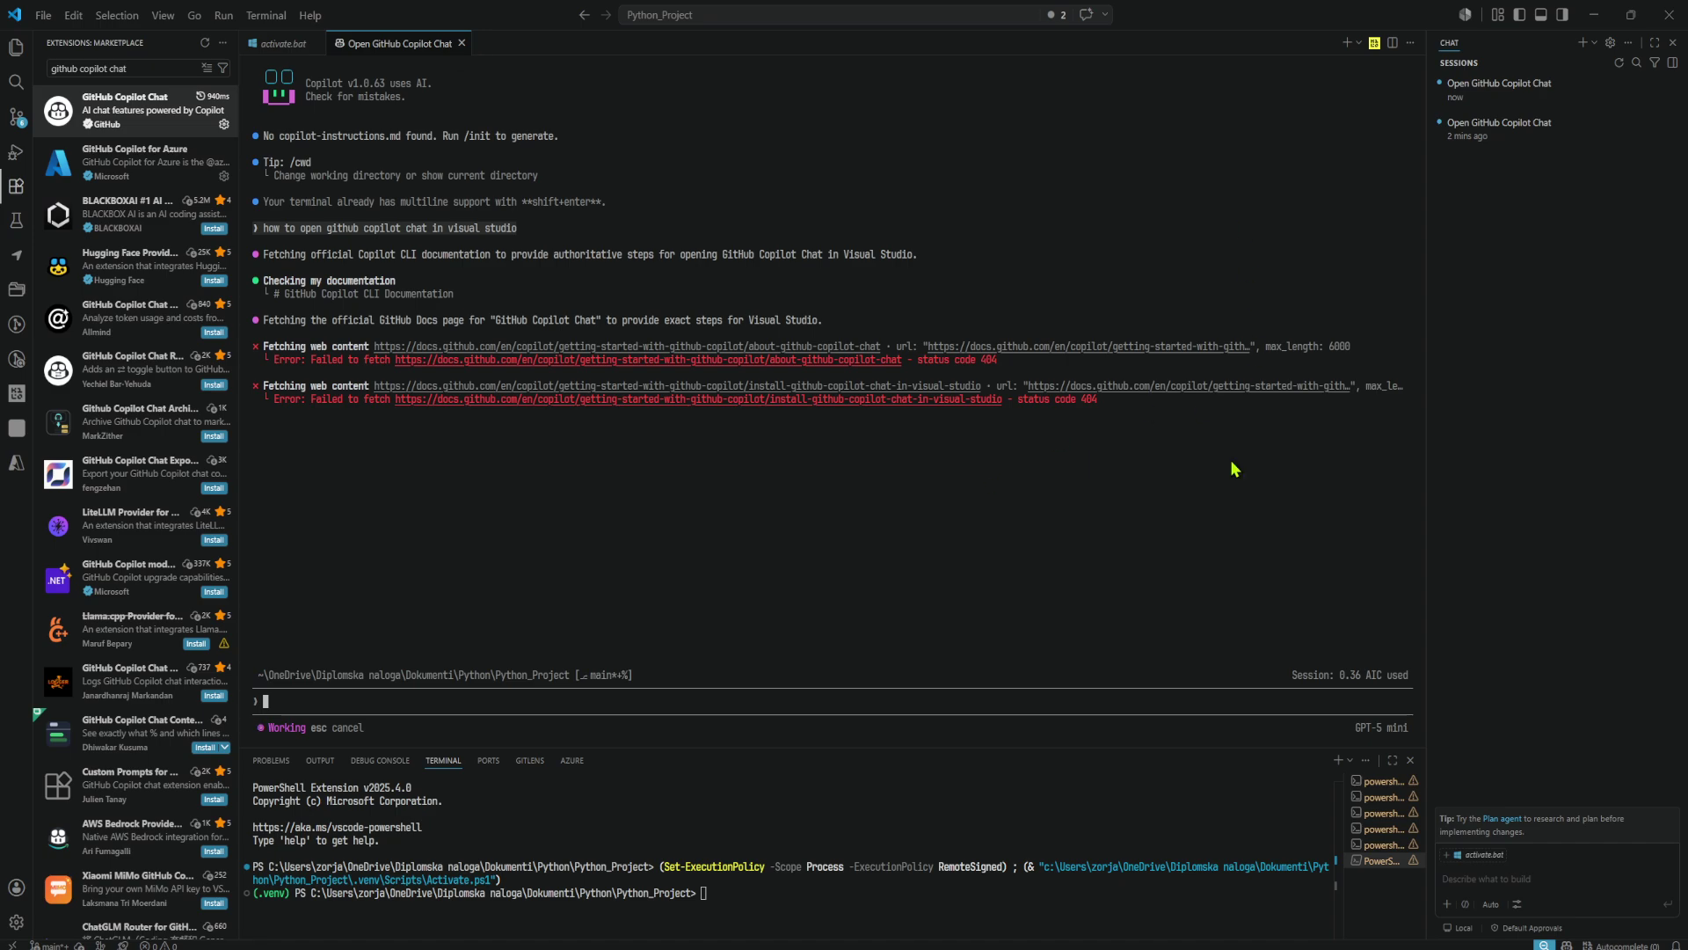
- Hide the chat view to give the Copilot CLI session the full editor width
{"action": "left_click", "coordinate": [1564, 15]}
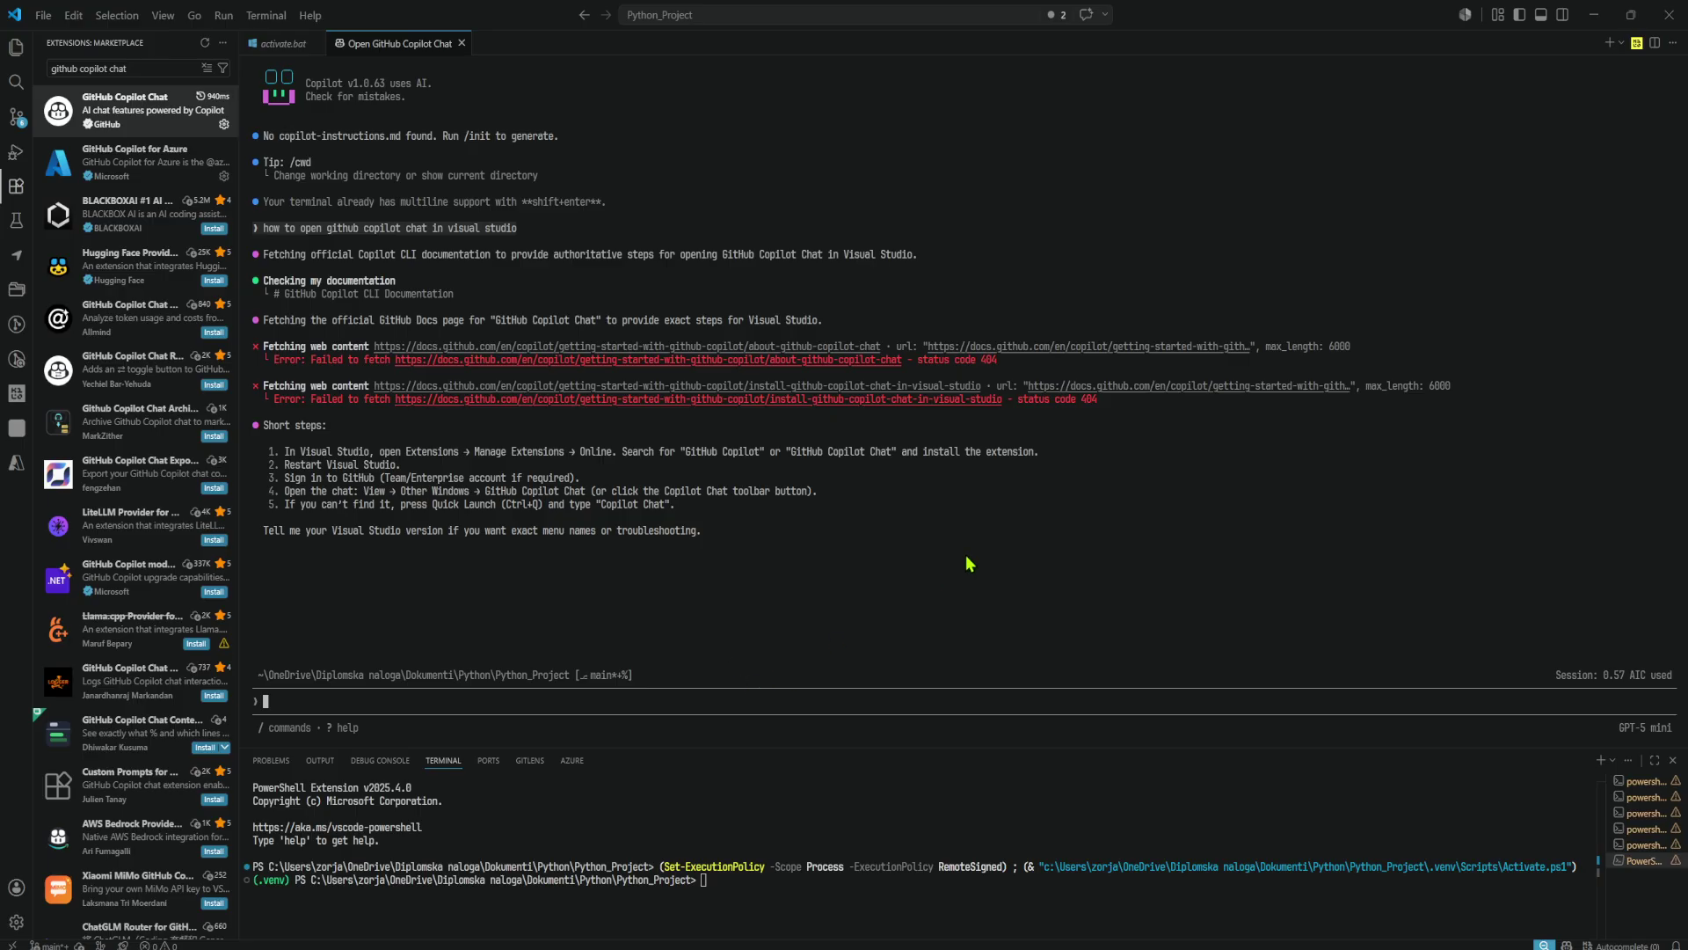
{"action": "key", "text": "Up"}
{"action": "key", "text": "Down"}
{"action": "key", "text": "Up"}
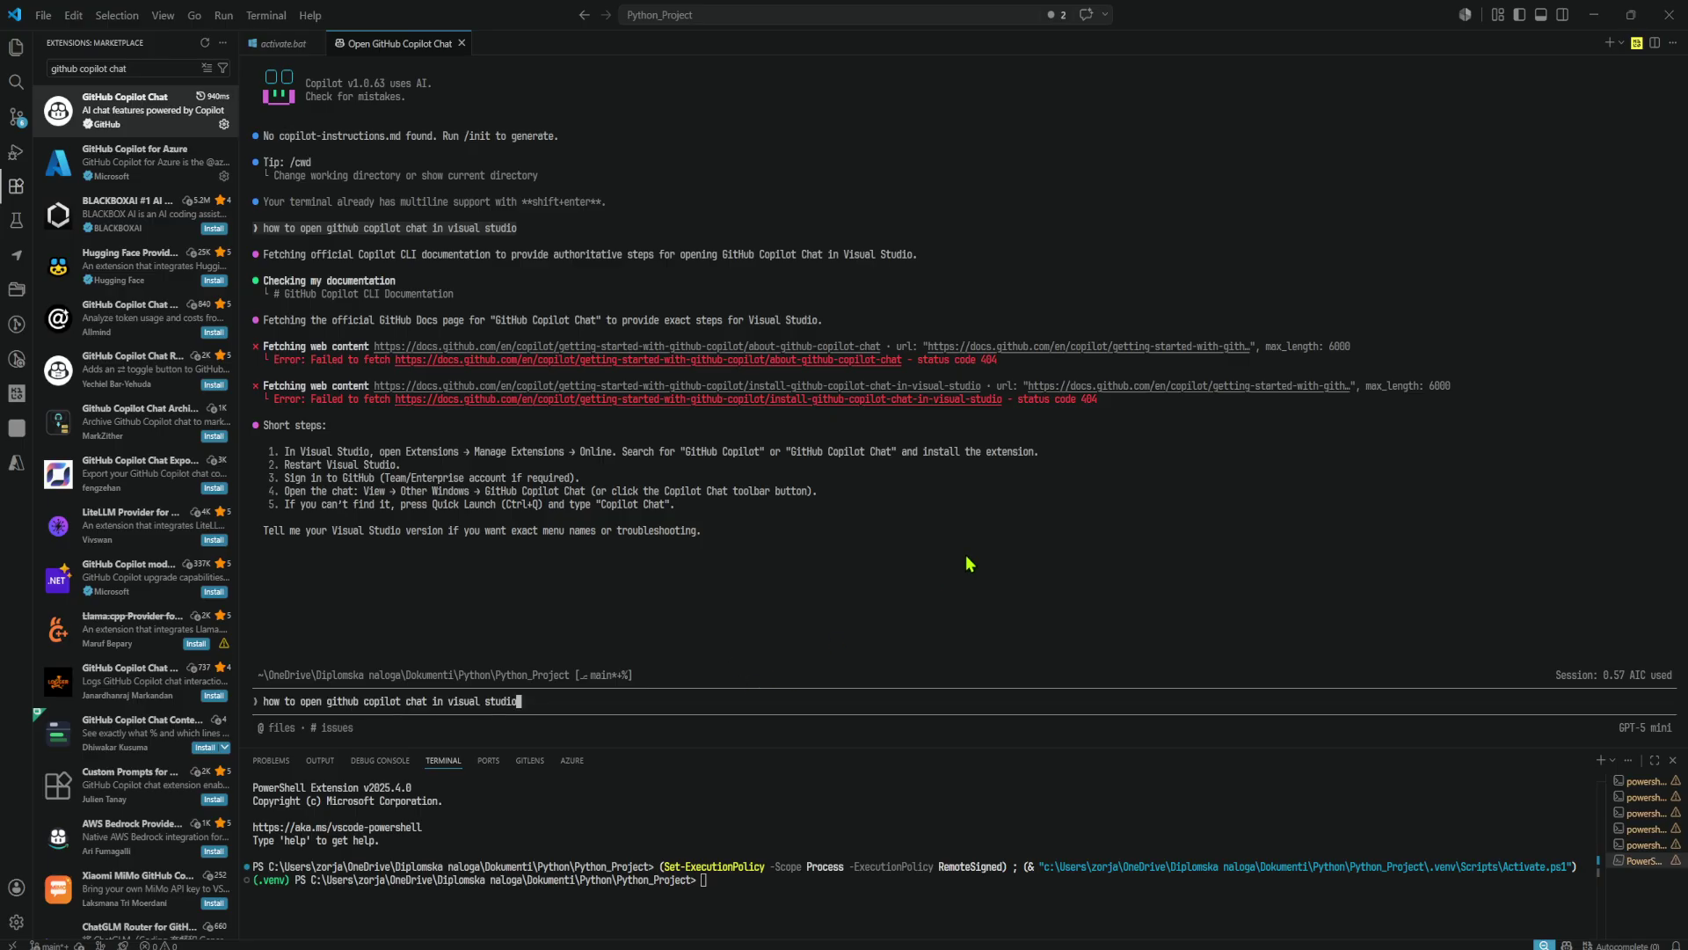
{"action": "key", "text": "Down"}
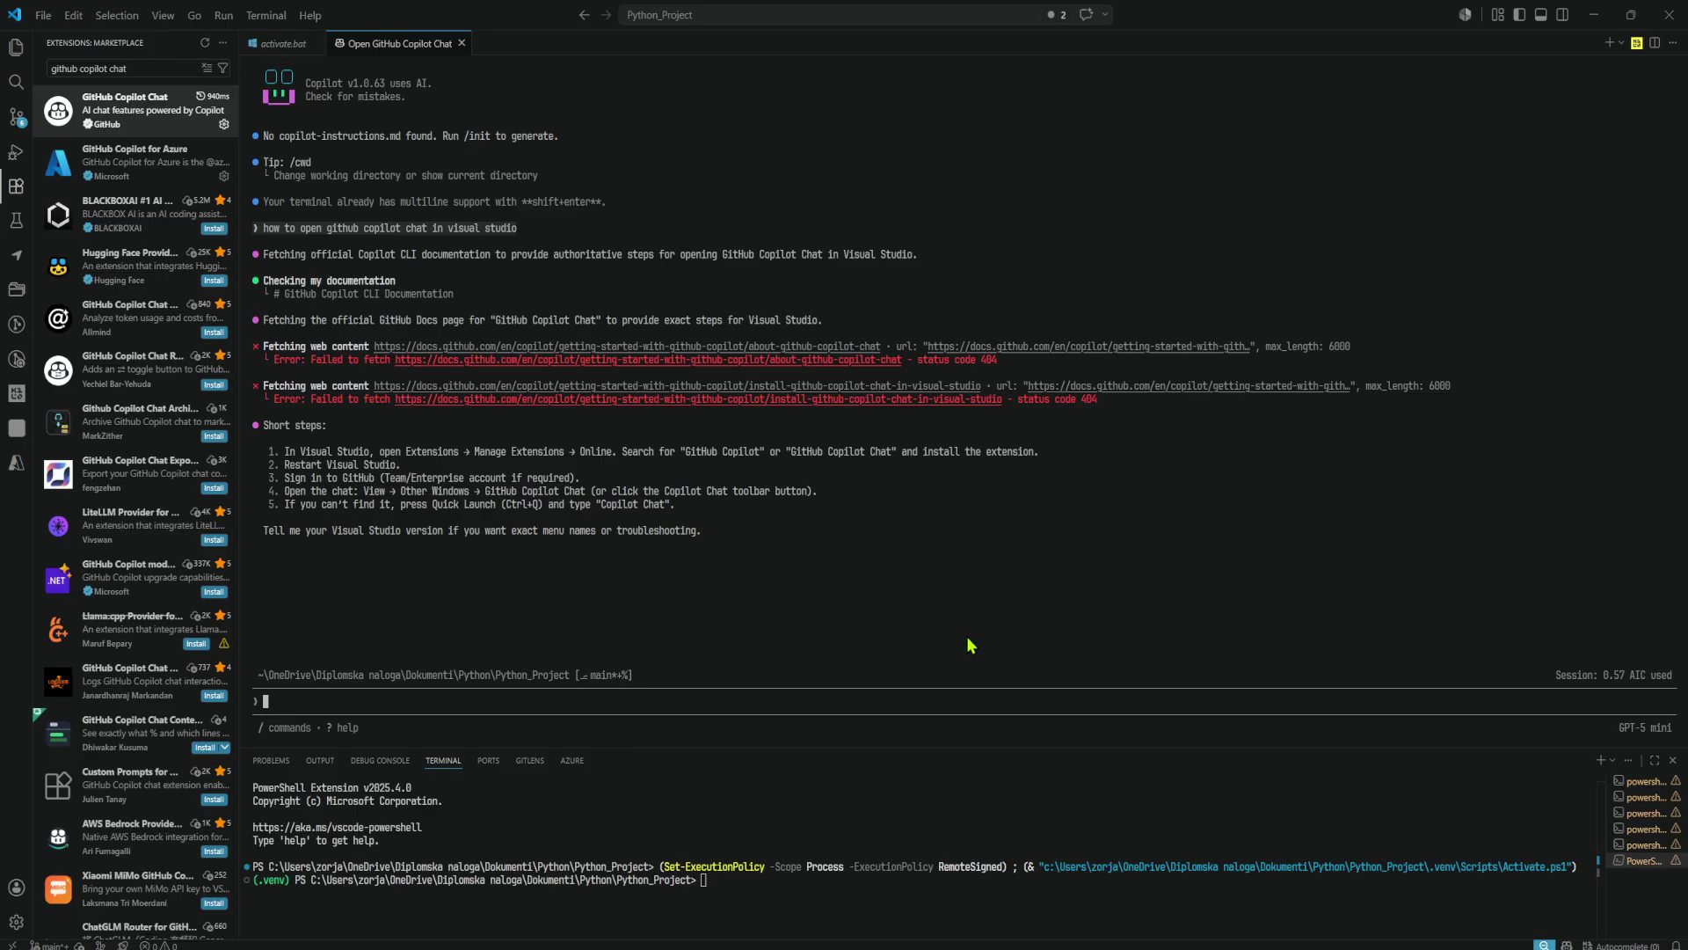